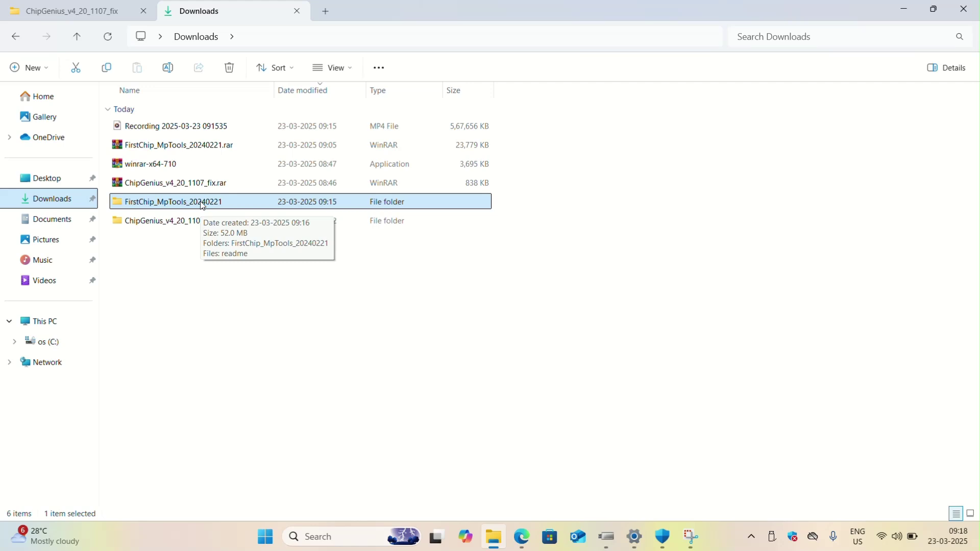
# Run FCMpTools from the inner FirstChip_MpTools_20240221 folder despite the SmartScreen warning, and accept Test Rack as the product type
pyautogui.doubleClick(203, 205)
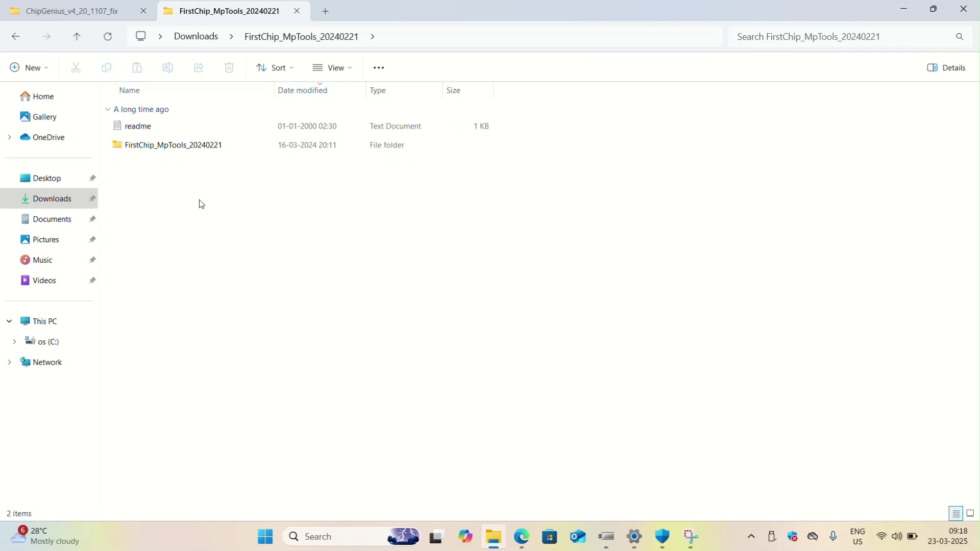
pyautogui.doubleClick(143, 147)
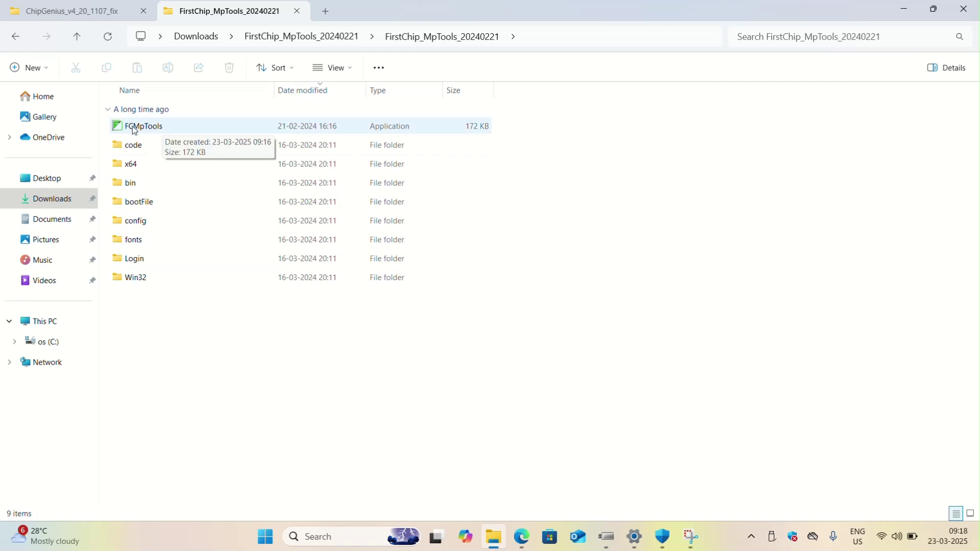
pyautogui.doubleClick(198, 129)
pyautogui.click(372, 178)
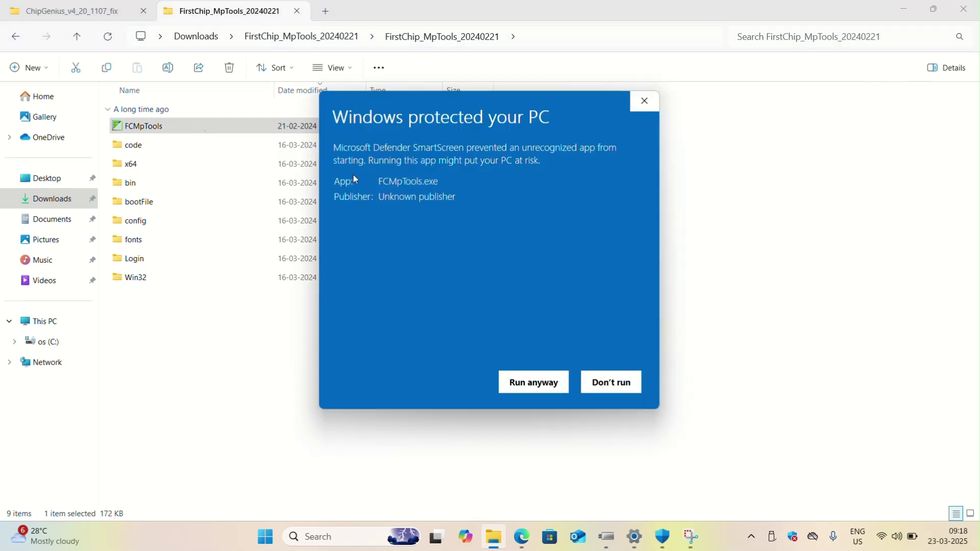
pyautogui.click(537, 382)
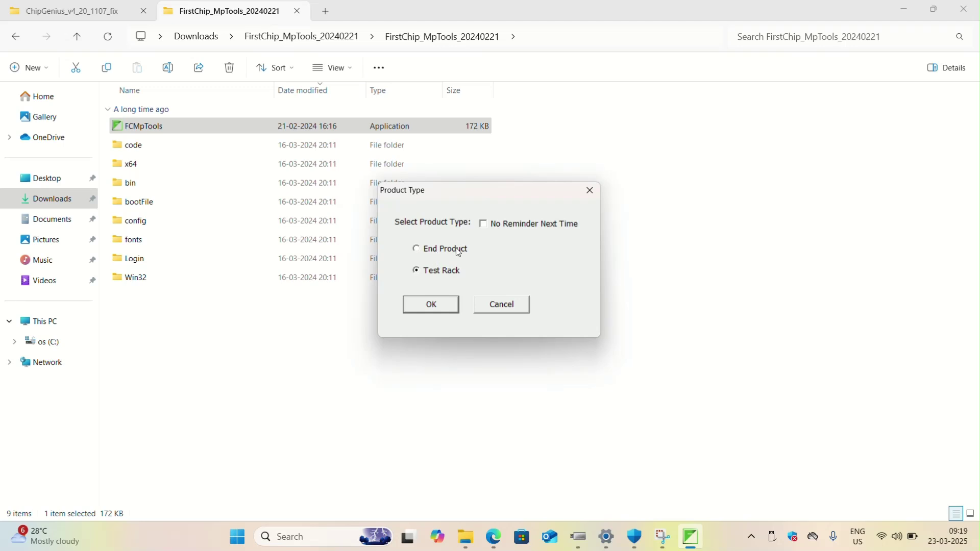
pyautogui.click(431, 304)
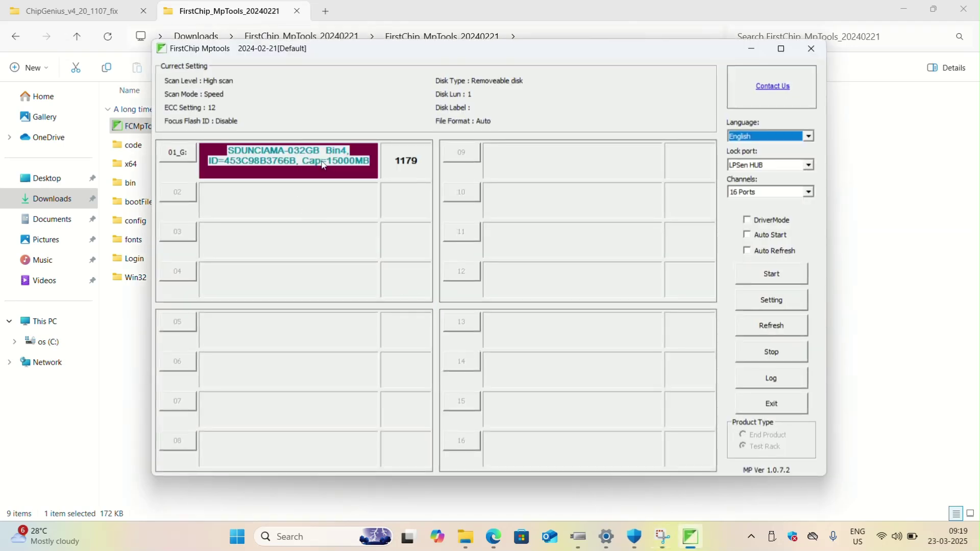
# Check the lock port and channel options, keep LPSen HUB and 16 Ports, and start flashing the drive on port 01
pyautogui.moveTo(420, 50); pyautogui.dragTo(426, 67)
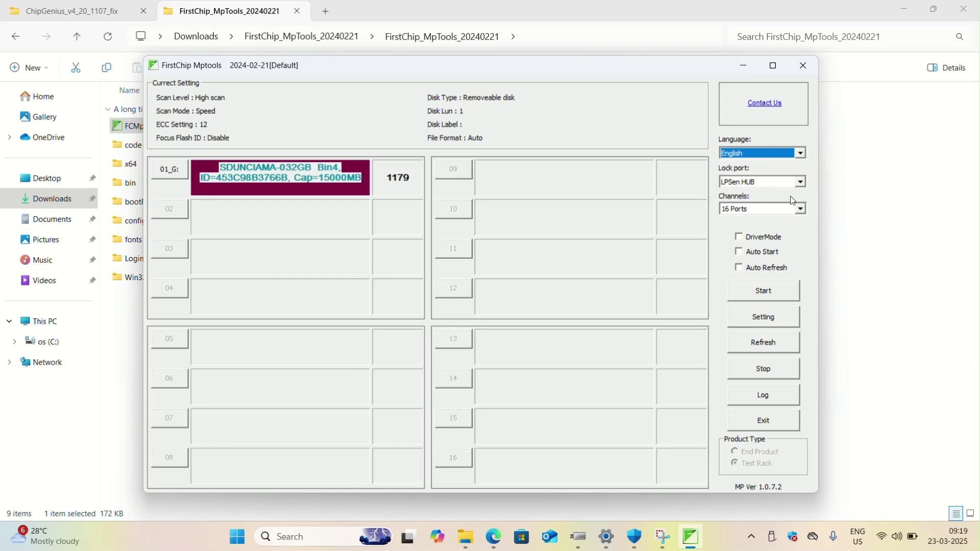
pyautogui.click(801, 183)
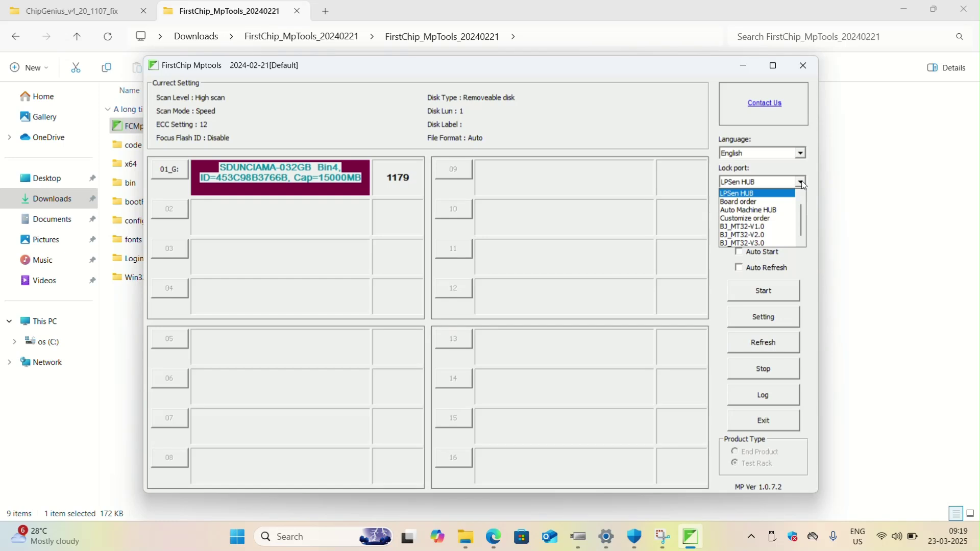
pyautogui.click(801, 182)
pyautogui.click(801, 209)
pyautogui.click(801, 207)
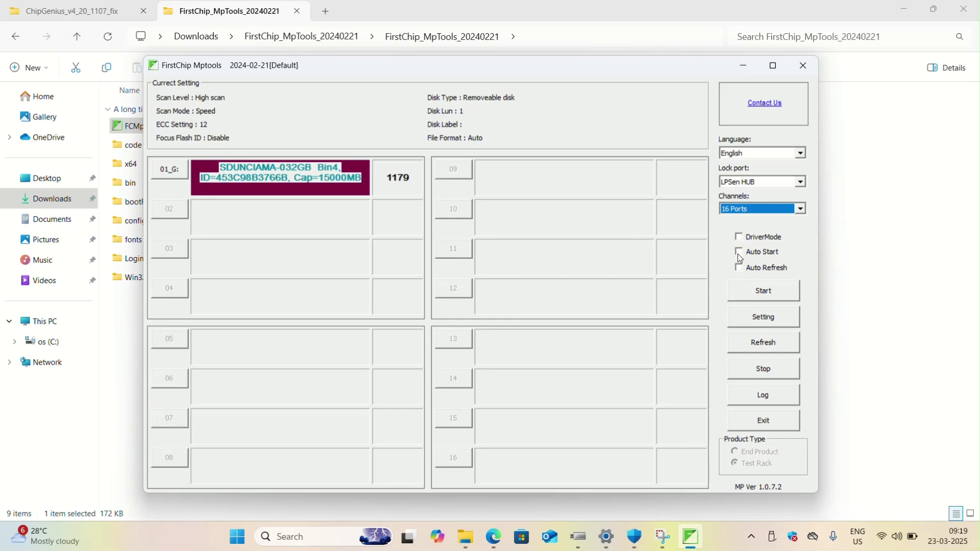
pyautogui.click(759, 292)
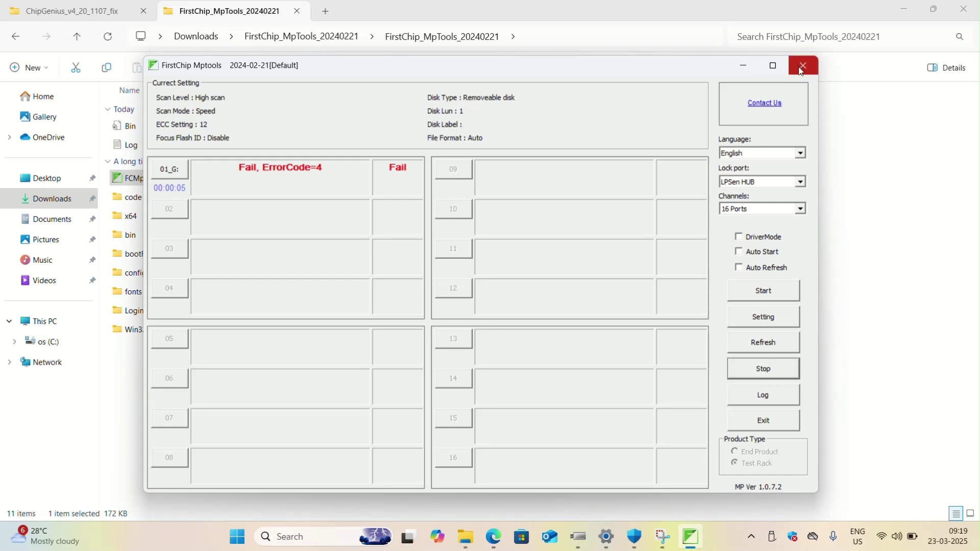
# Stop the job on port 01 and refresh that port to detect the flash drive again
pyautogui.rightClick(173, 170)
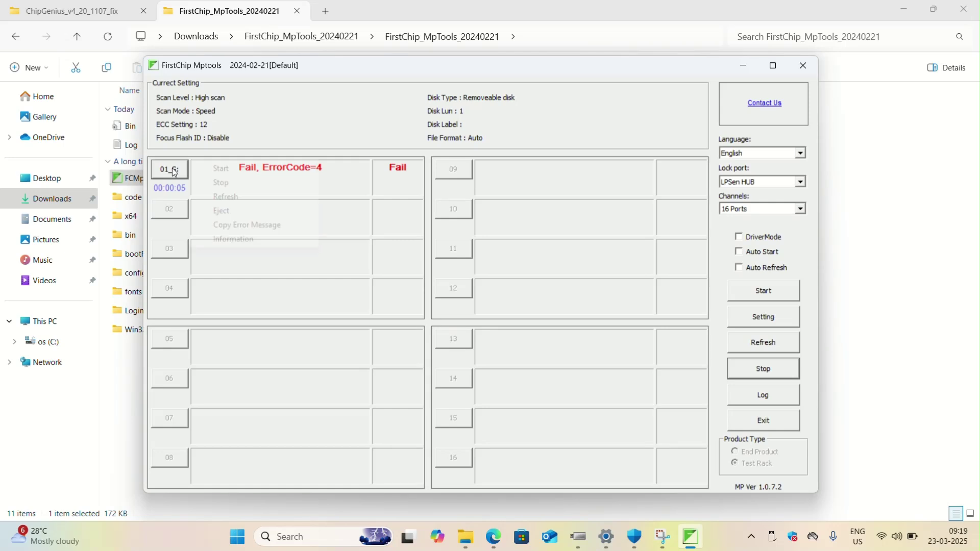
pyautogui.click(225, 183)
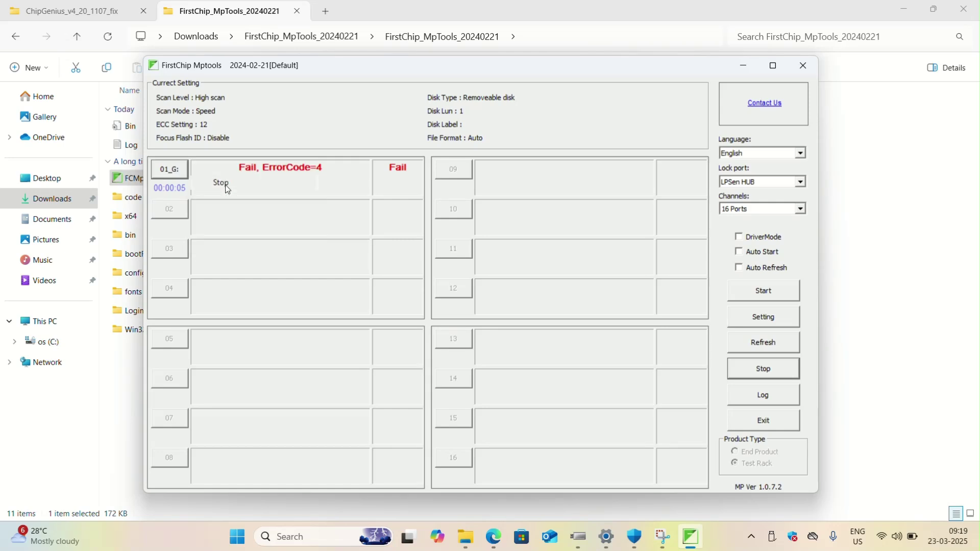
pyautogui.rightClick(169, 171)
pyautogui.click(210, 201)
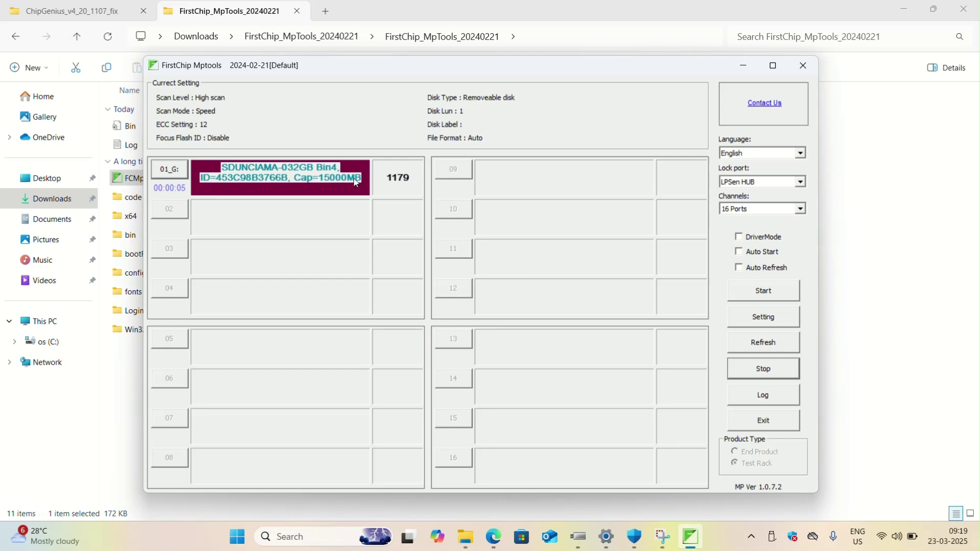
# Try flashing the drive with Auto Start and Auto Refresh enabled, and close the tool
pyautogui.click(740, 251)
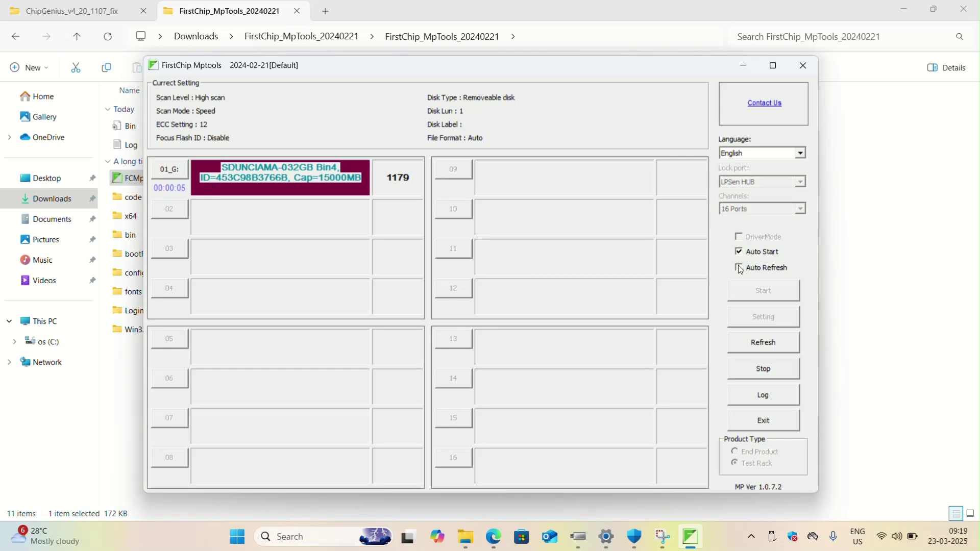
pyautogui.click(740, 268)
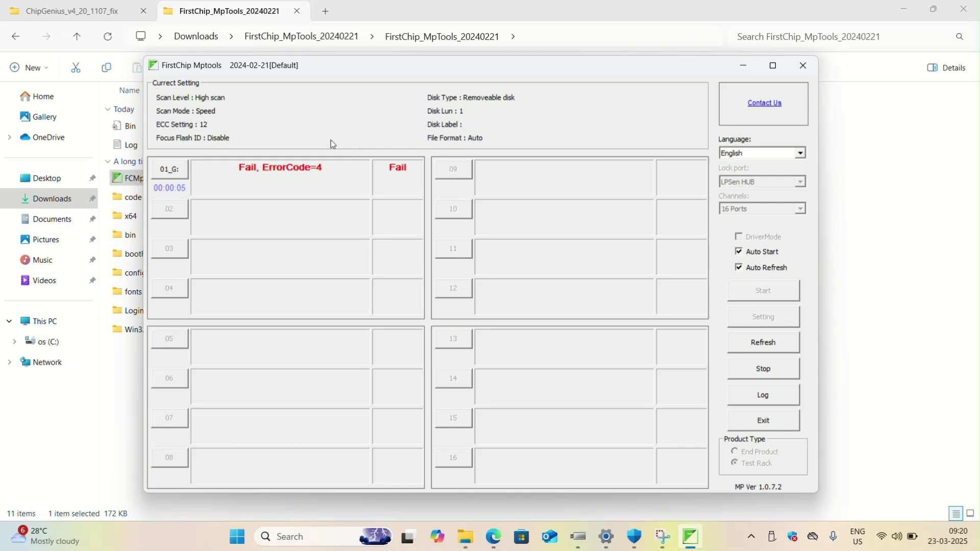
pyautogui.click(803, 65)
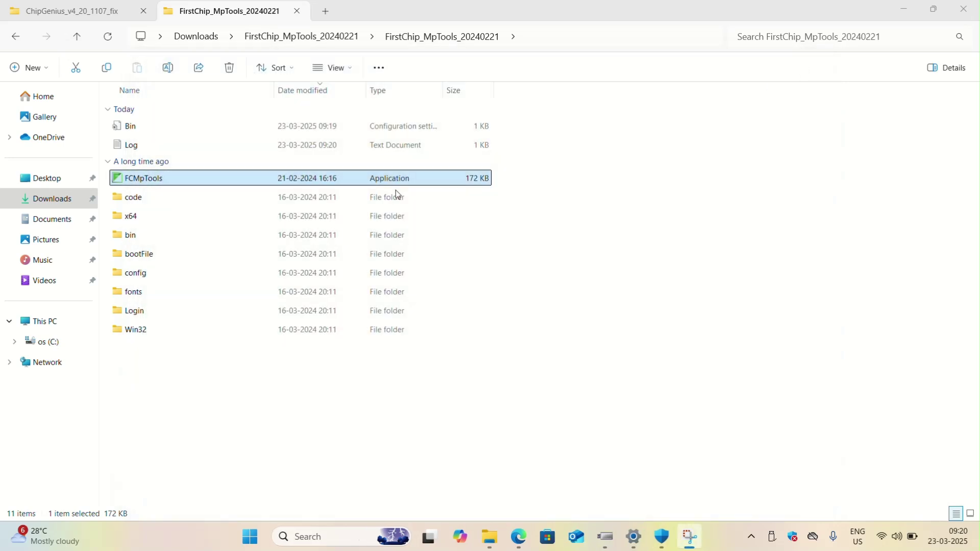
# Relaunch FCMpTools as administrator and allow it to run past the SmartScreen warning
pyautogui.rightClick(297, 173)
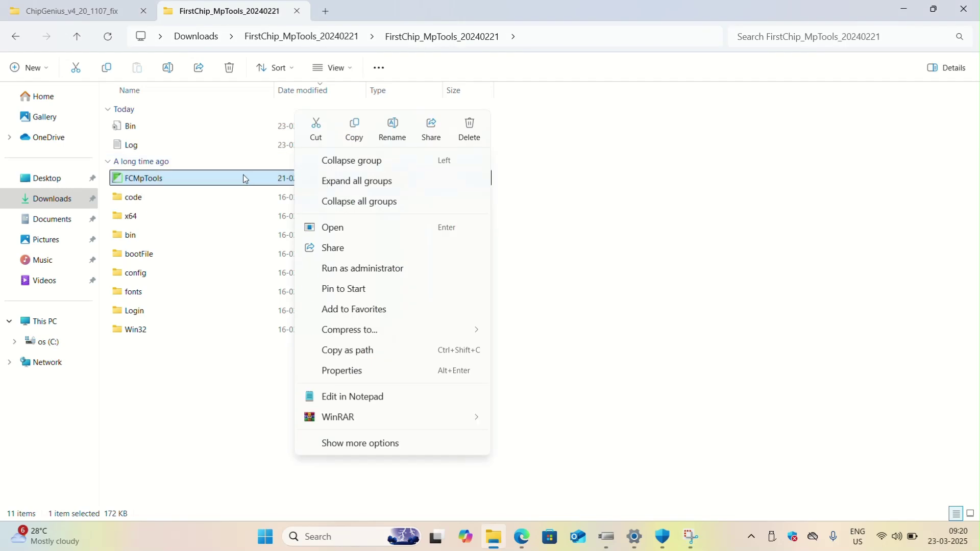
pyautogui.rightClick(243, 175)
pyautogui.click(292, 269)
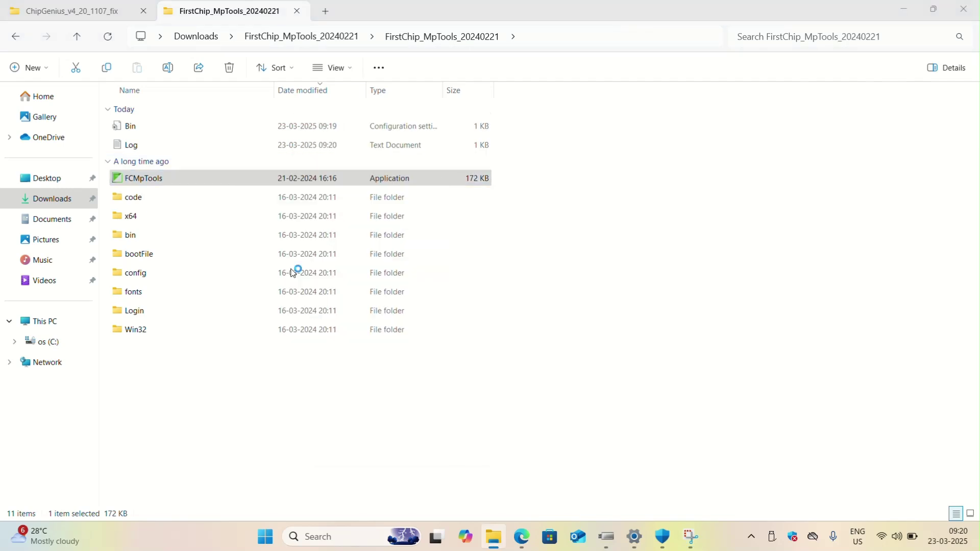
pyautogui.click(352, 174)
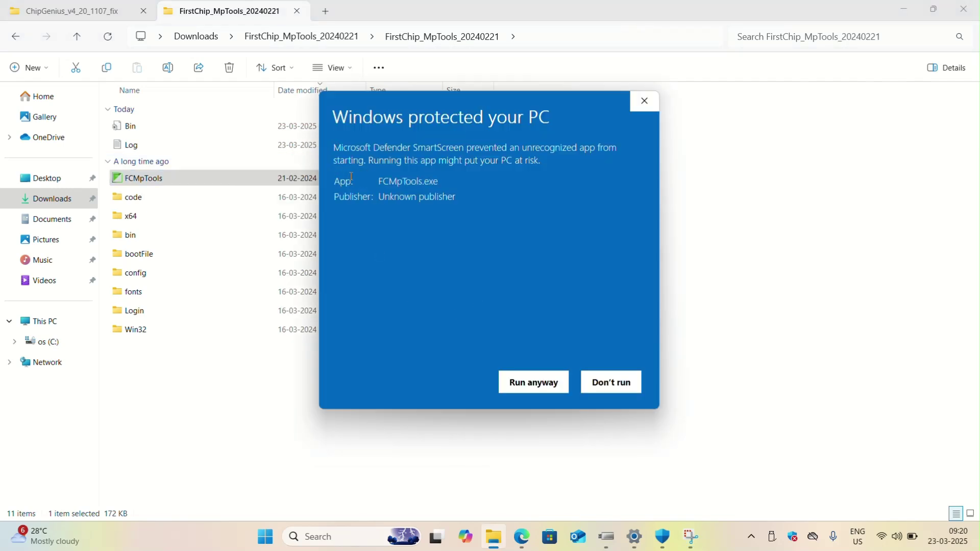
pyautogui.click(540, 390)
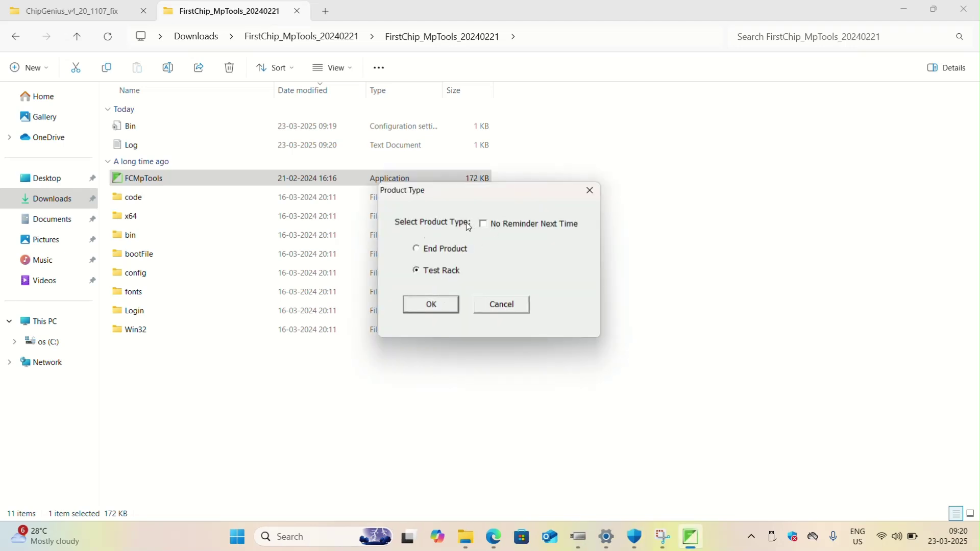
# Set the product type to End Product with No Reminder Next Time enabled, and confirm the choice
pyautogui.click(483, 226)
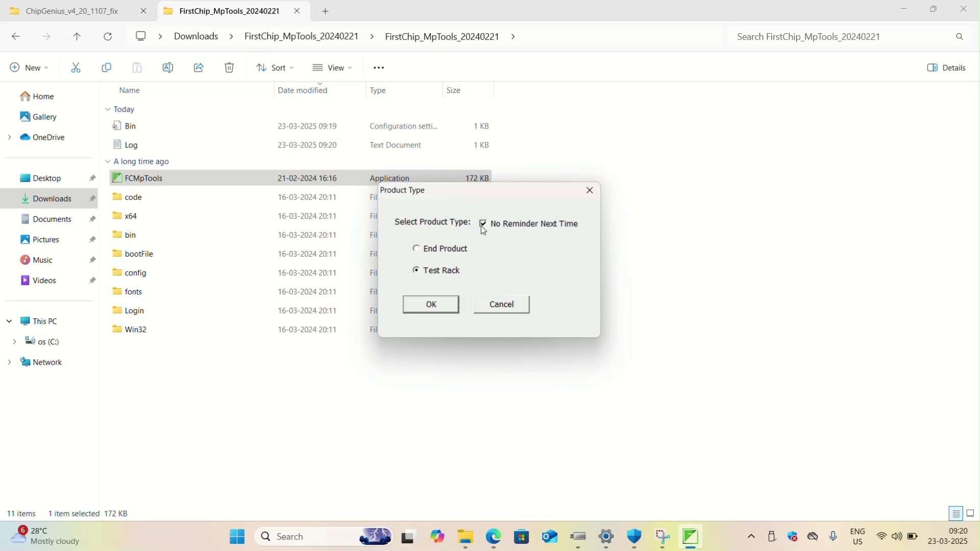
pyautogui.click(425, 250)
pyautogui.click(445, 301)
pyautogui.click(515, 298)
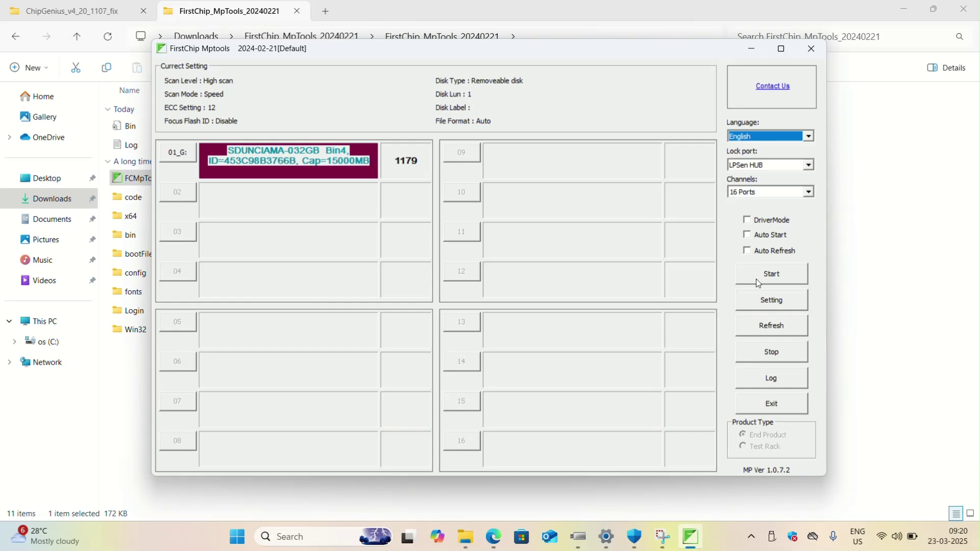
# Try flashing the drive in DriverMode with Auto Start and Auto Refresh, and retry with only the two auto options enabled
pyautogui.click(749, 221)
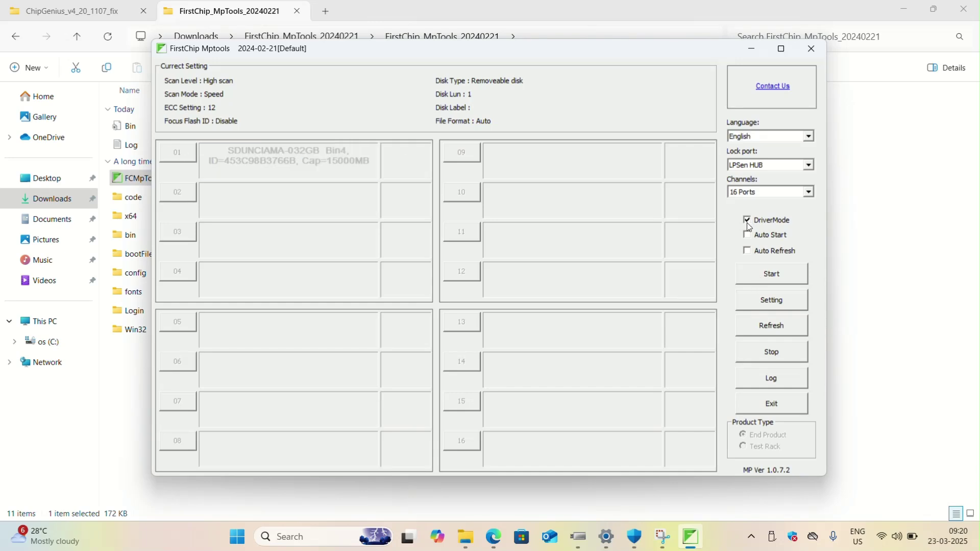
pyautogui.click(749, 236)
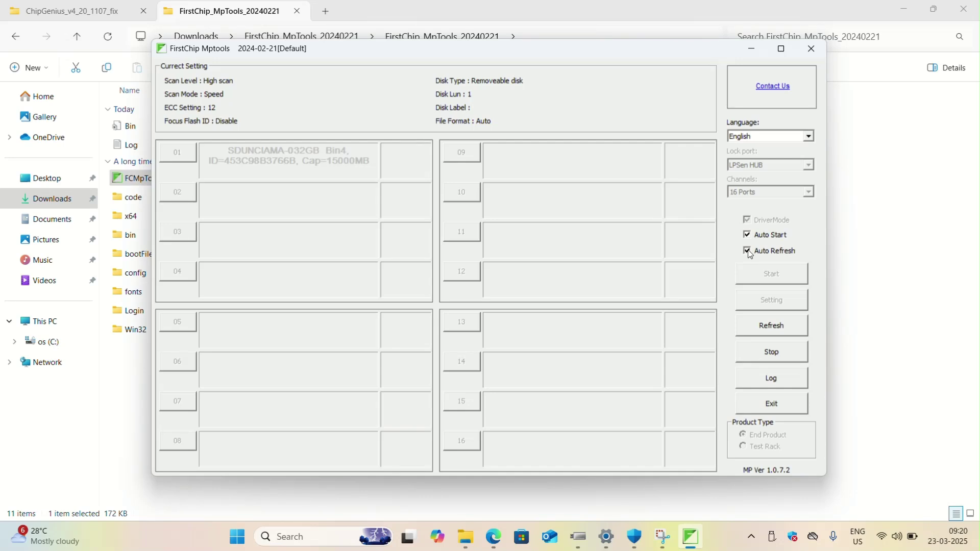
pyautogui.click(750, 236)
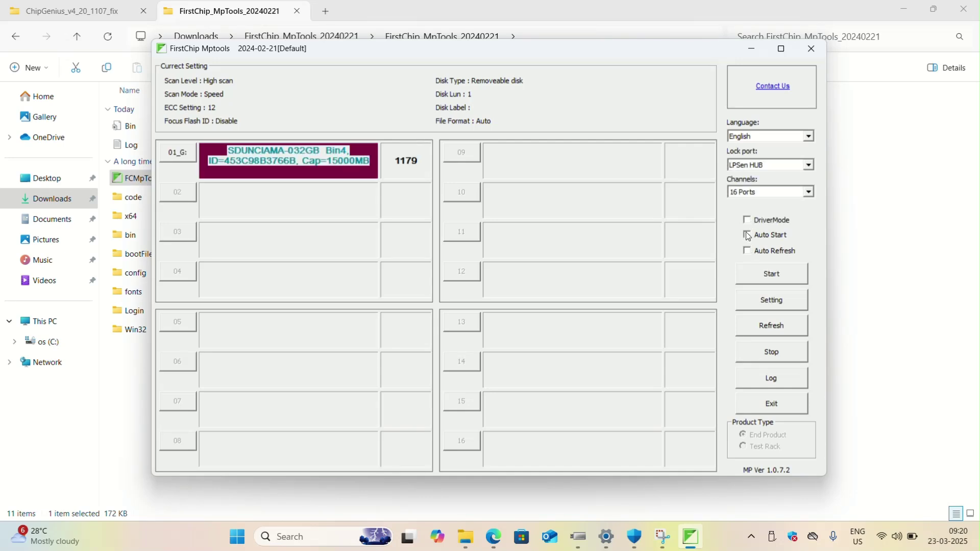
pyautogui.click(749, 235)
pyautogui.click(750, 251)
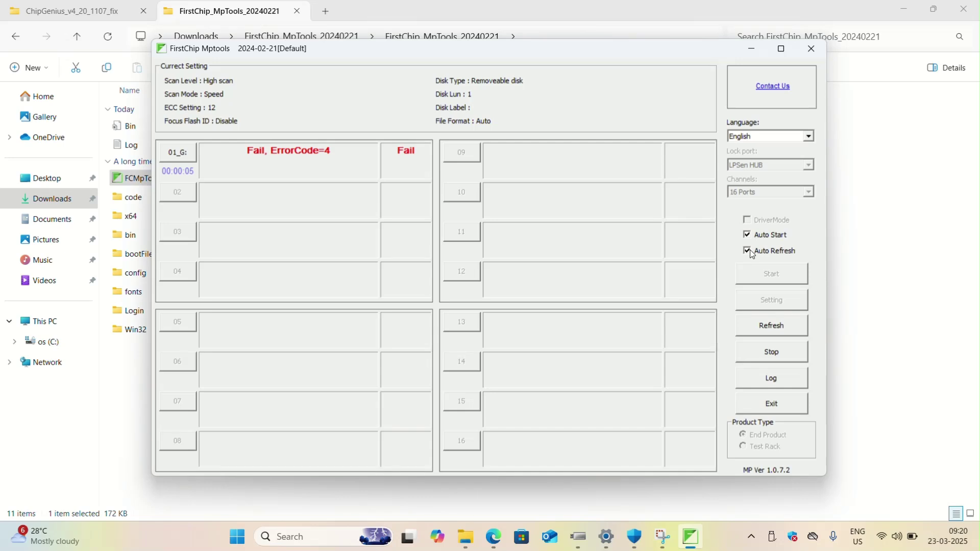
# Turn off Auto Refresh and Auto Start, stop the flashing job, and exit the tool
pyautogui.click(747, 251)
pyautogui.click(749, 235)
pyautogui.click(793, 357)
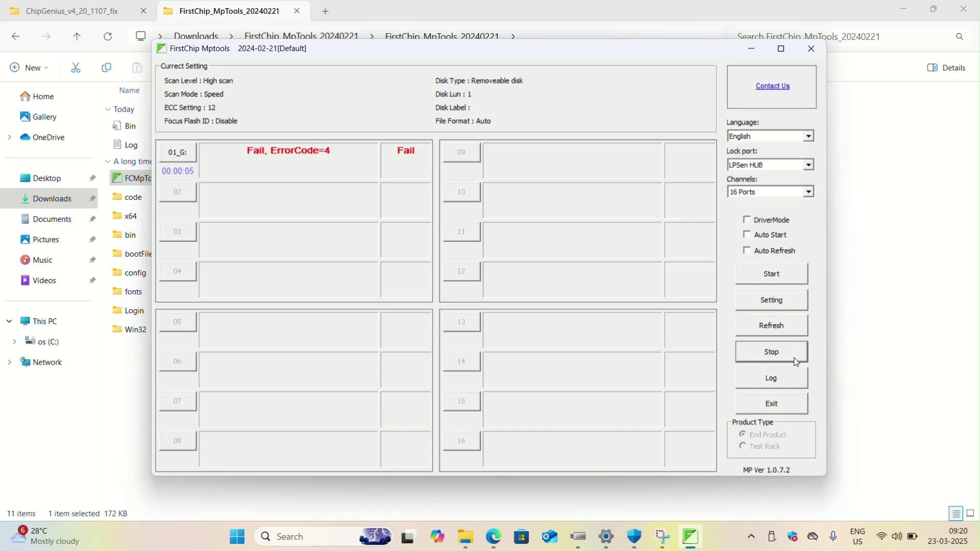
pyautogui.click(775, 409)
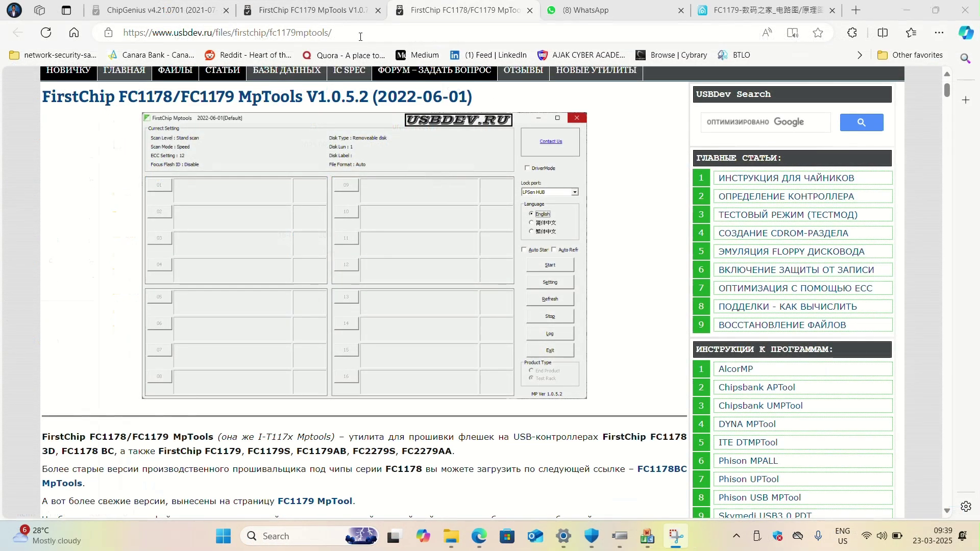
# In Microsoft Edge, compare the MpTools archives listed on the usbdev.ru FC1179 and FC1178/FC1179 download pages
pyautogui.click(306, 10)
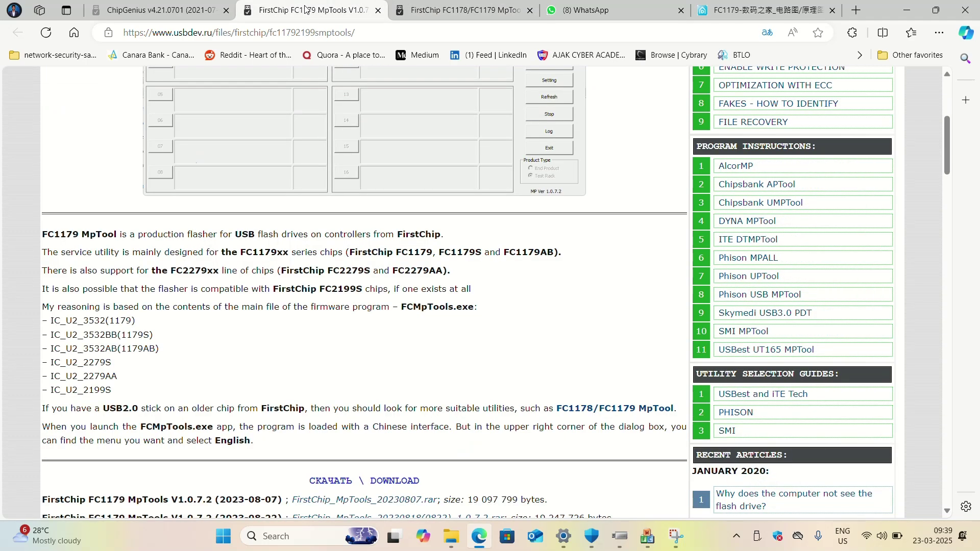
pyautogui.click(431, 12)
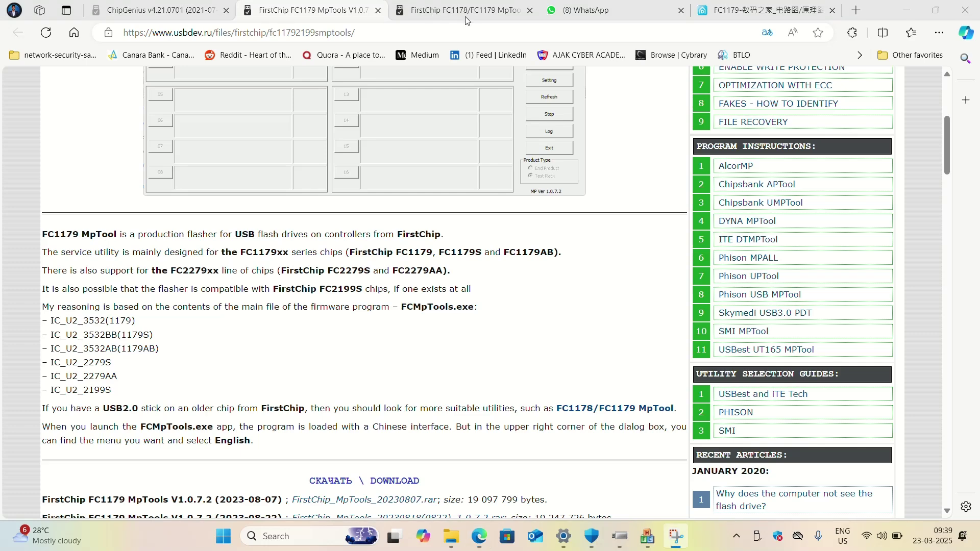
pyautogui.click(397, 10)
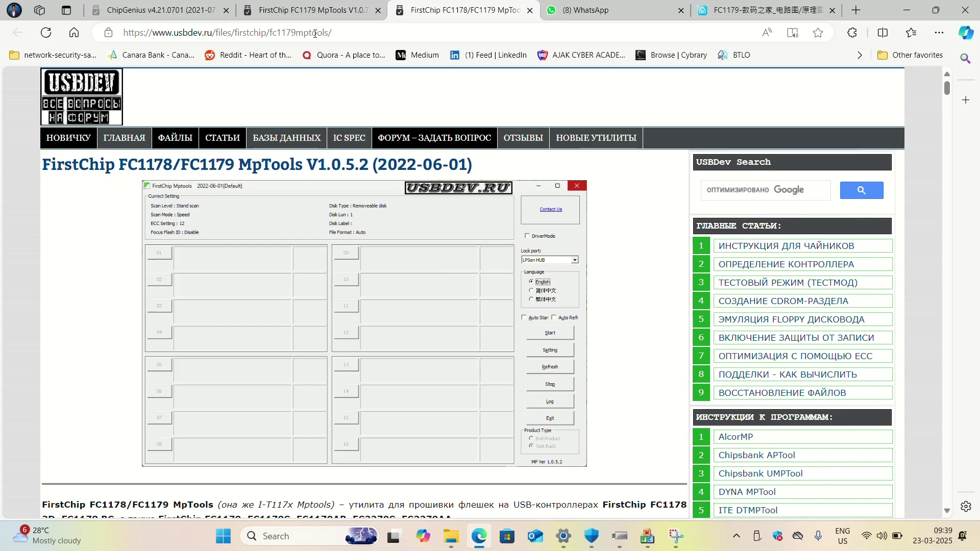
pyautogui.scroll(-18, 339, 157)
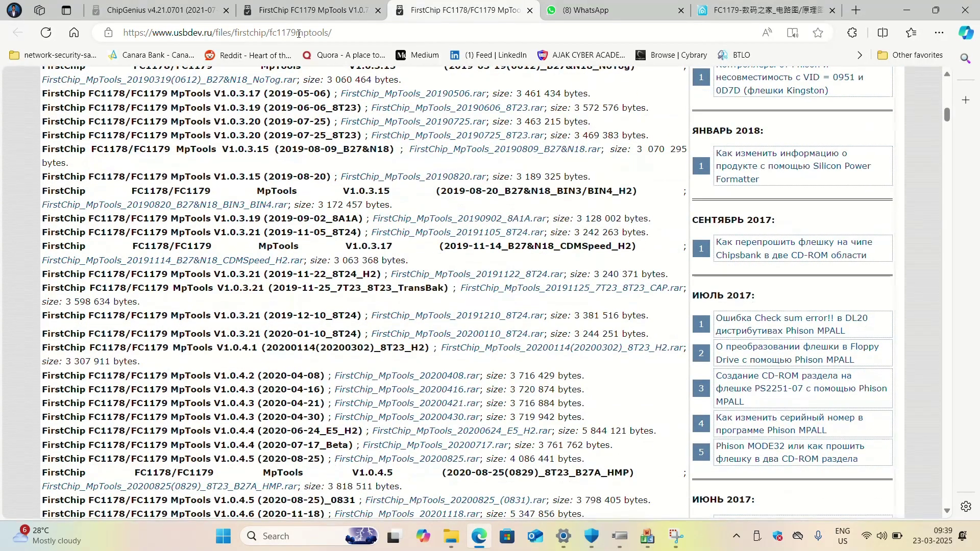
pyautogui.click(301, 10)
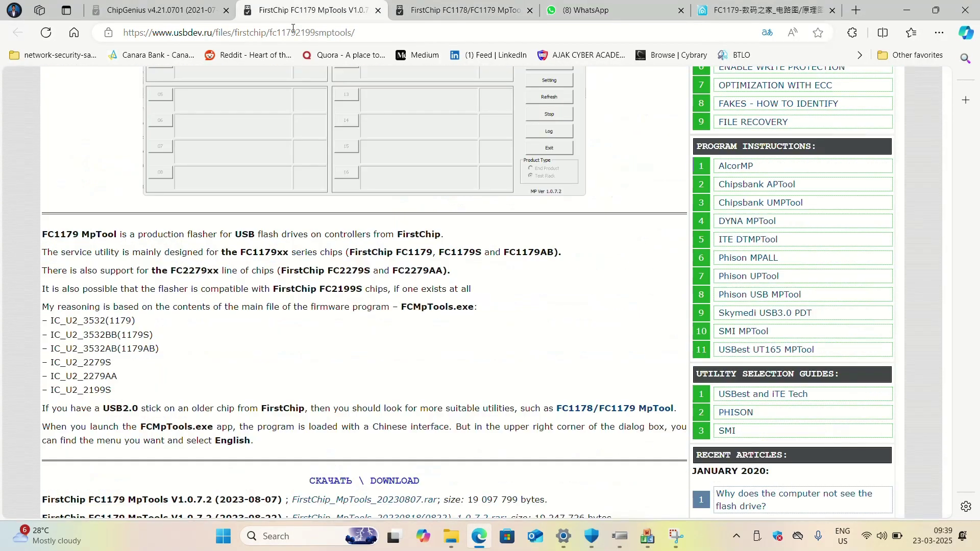
pyautogui.scroll(-6, 129, 321)
pyautogui.scroll(2, 70, 300)
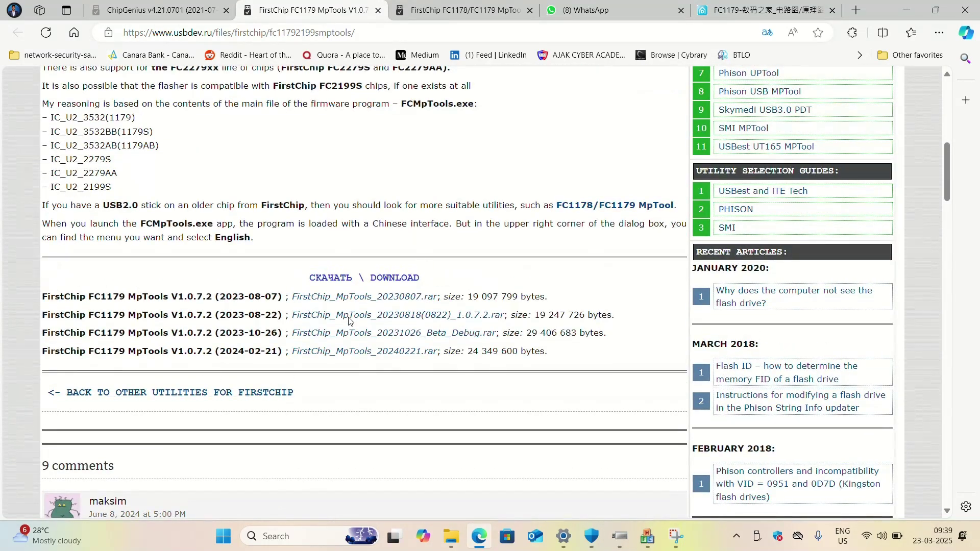
pyautogui.click(403, 11)
pyautogui.scroll(-5, 379, 269)
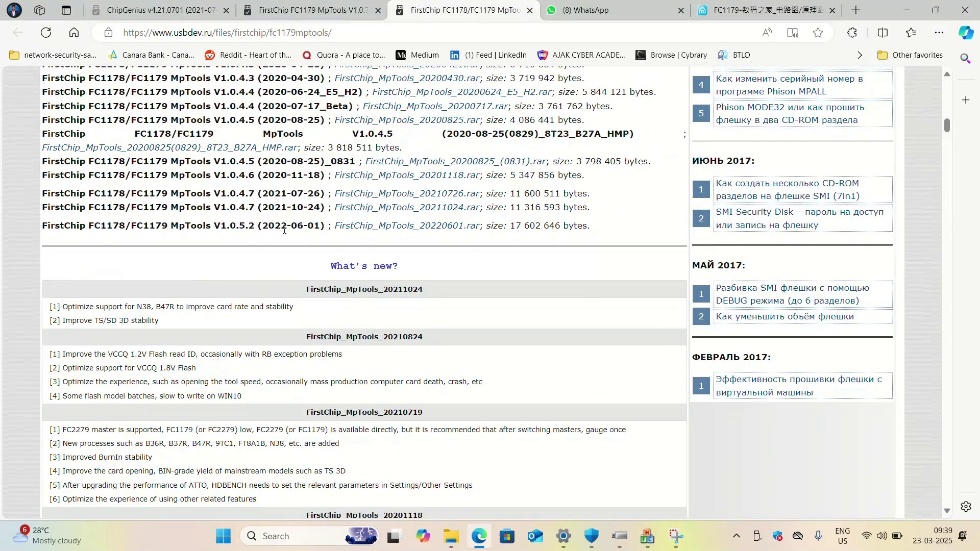
pyautogui.scroll(1, 289, 225)
pyautogui.scroll(1, 288, 225)
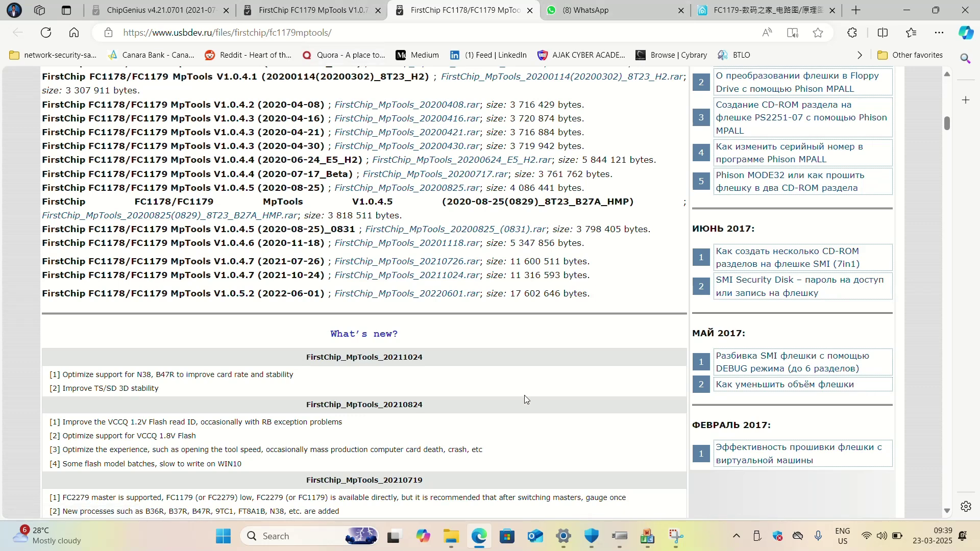
# Switch to File Explorer and open the inner FirstChip_MpTools_20231026_Beta_Debug folder inside Downloads
pyautogui.click(454, 538)
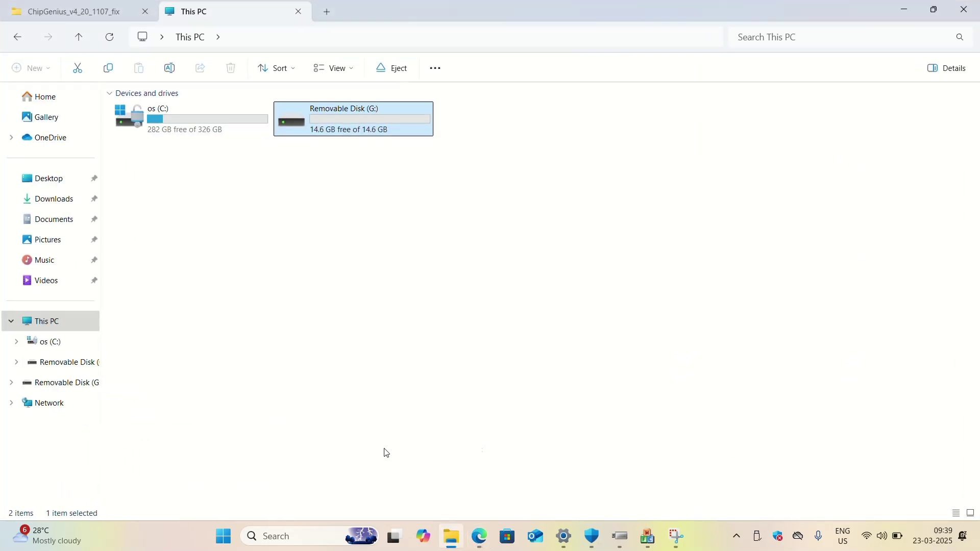
pyautogui.click(37, 206)
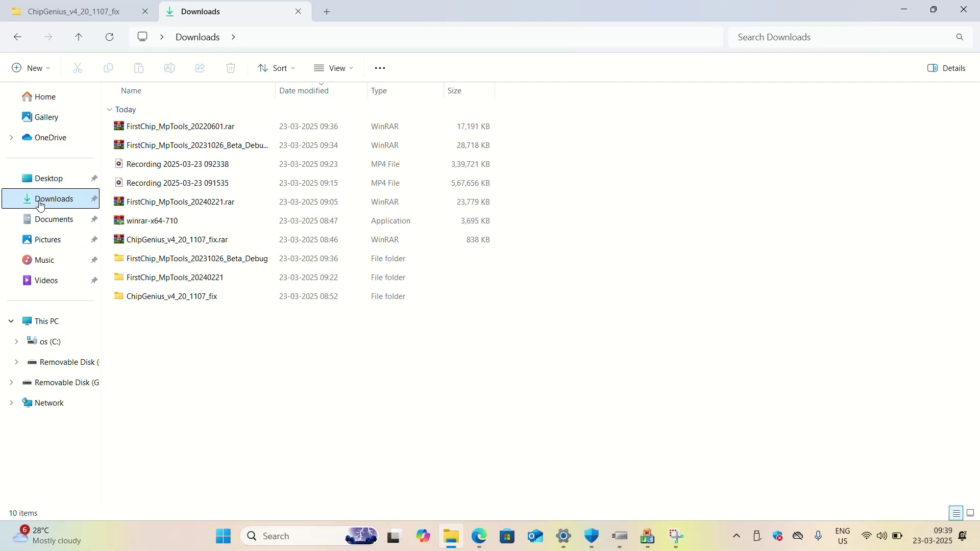
pyautogui.click(204, 259)
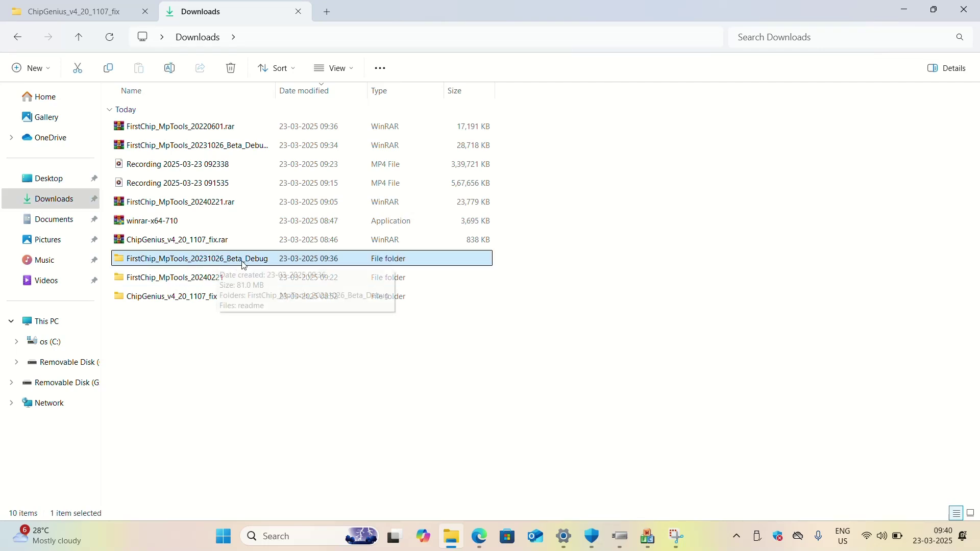
pyautogui.doubleClick(316, 266)
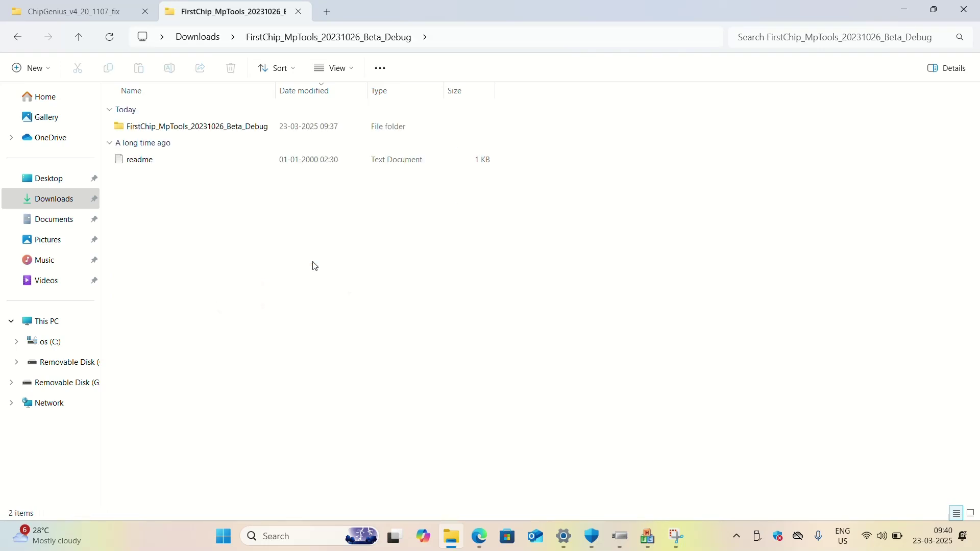
pyautogui.doubleClick(160, 127)
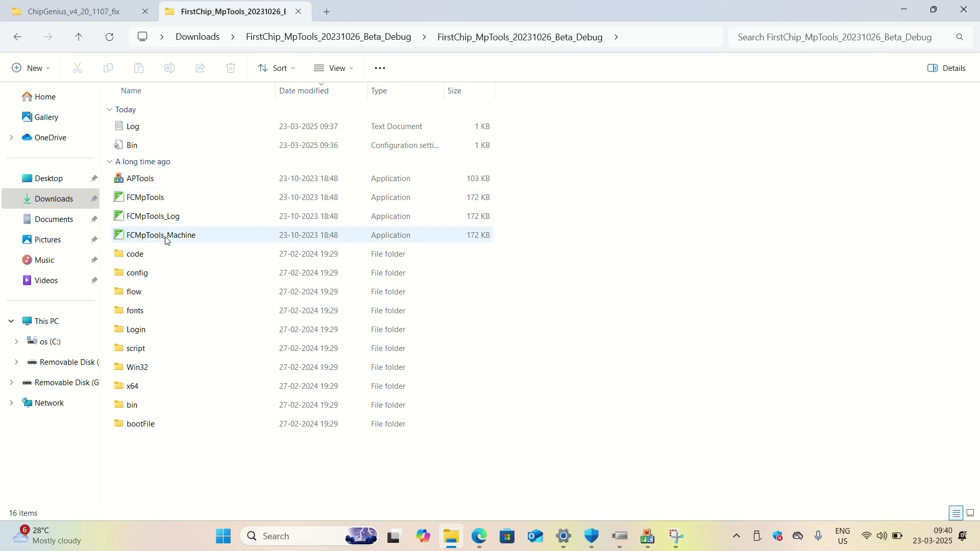
# Try to launch APTools from the folder, dismiss the SmartScreen block, and review the drive's flashing result in the running APTools window
pyautogui.moveTo(178, 182)
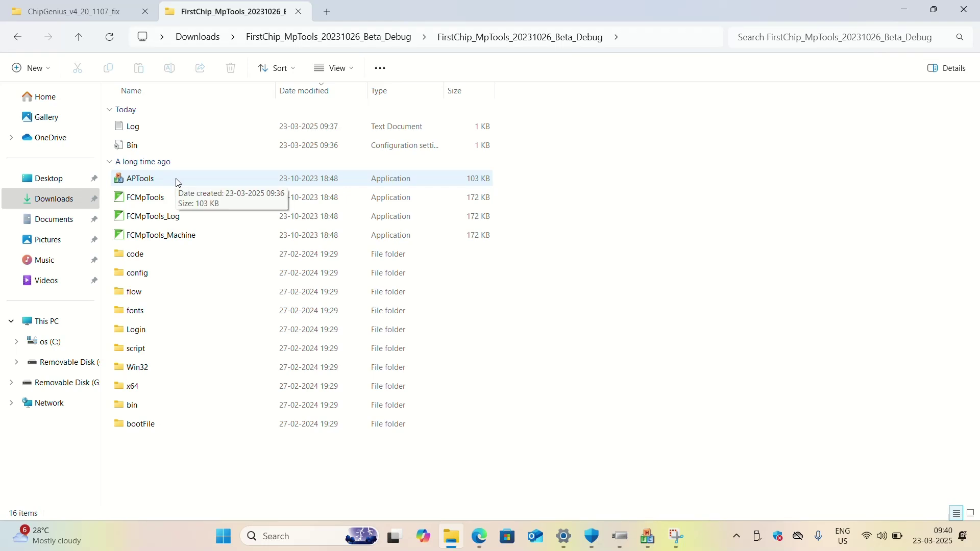
pyautogui.click(201, 182)
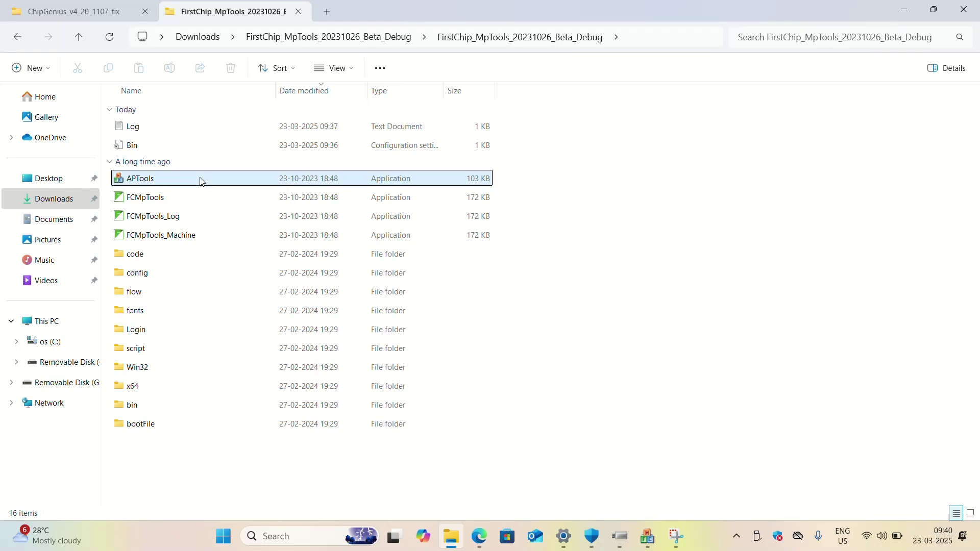
pyautogui.doubleClick(202, 181)
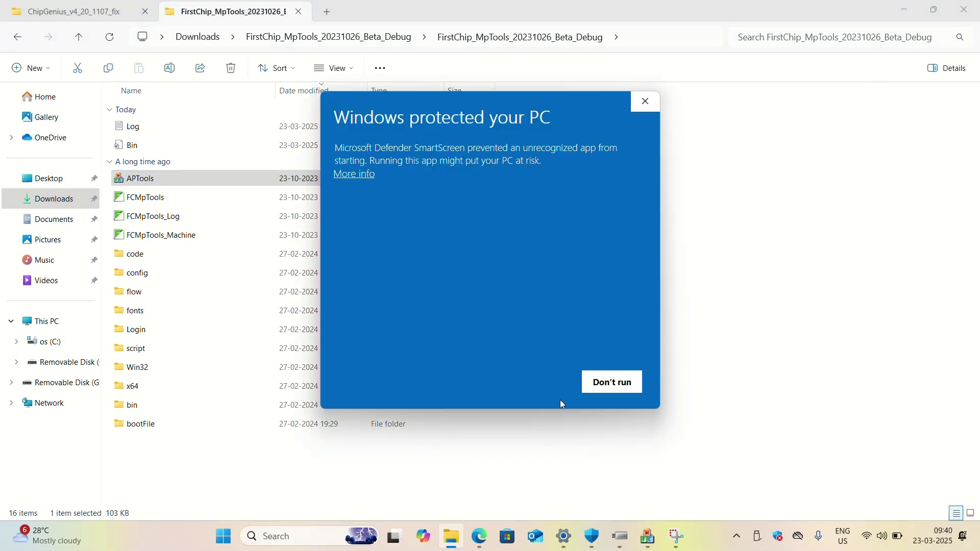
pyautogui.click(645, 102)
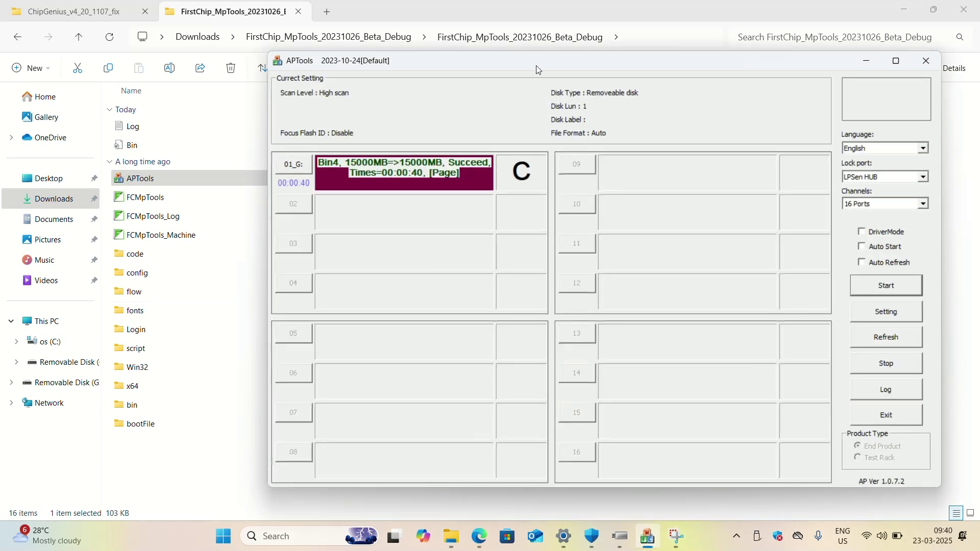
pyautogui.moveTo(535, 66); pyautogui.dragTo(405, 85)
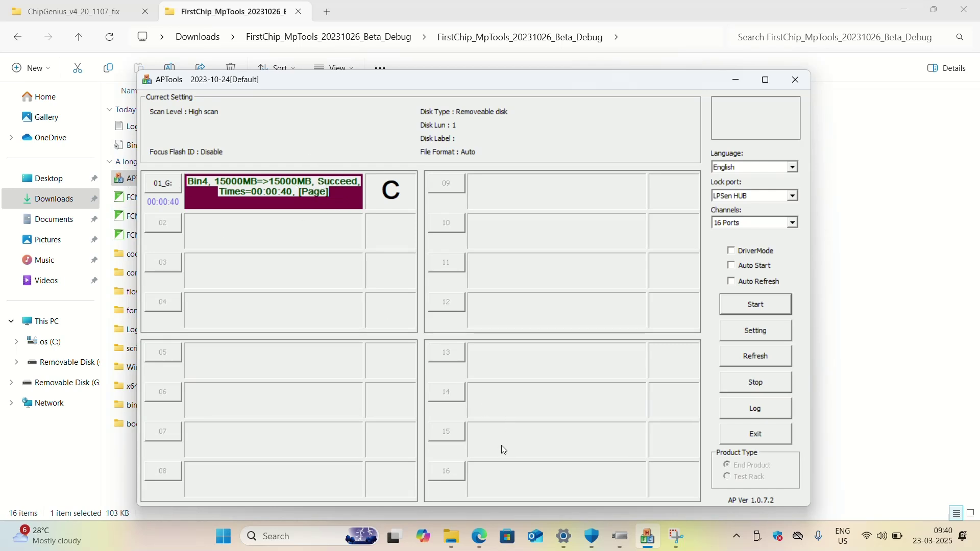
# Return to File Explorer and check the capacity and contents of Removable Disk (G:) under This PC
pyautogui.click(456, 537)
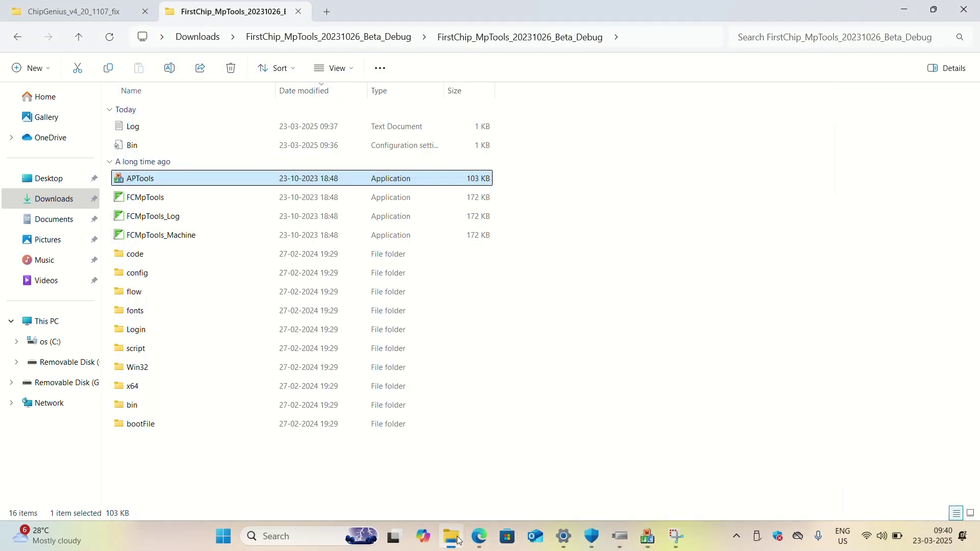
pyautogui.click(39, 327)
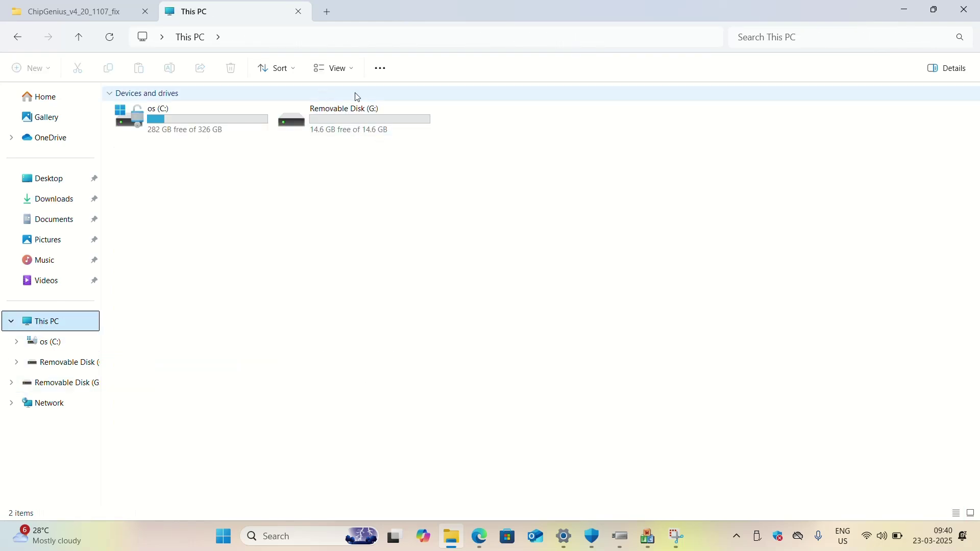
pyautogui.doubleClick(362, 127)
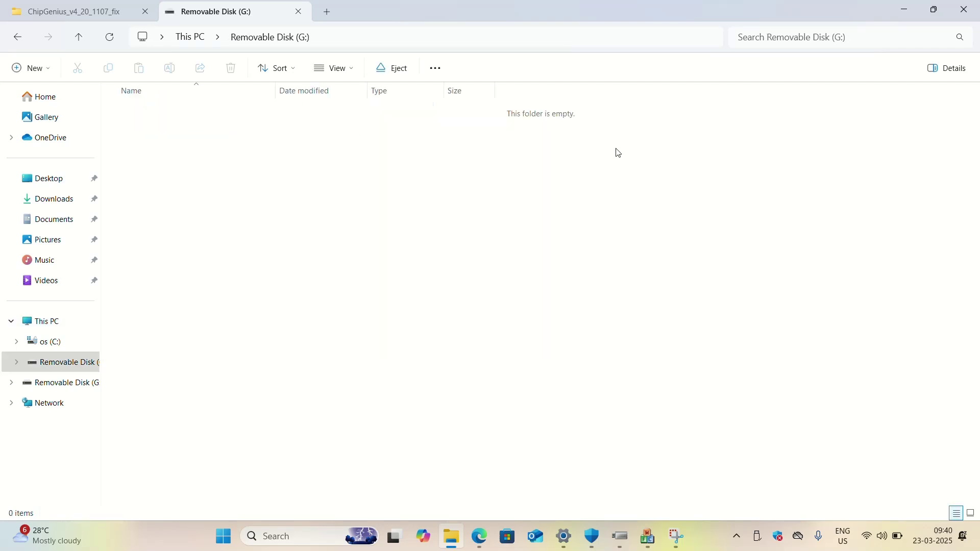
pyautogui.click(12, 34)
pyautogui.doubleClick(354, 120)
pyautogui.click(18, 37)
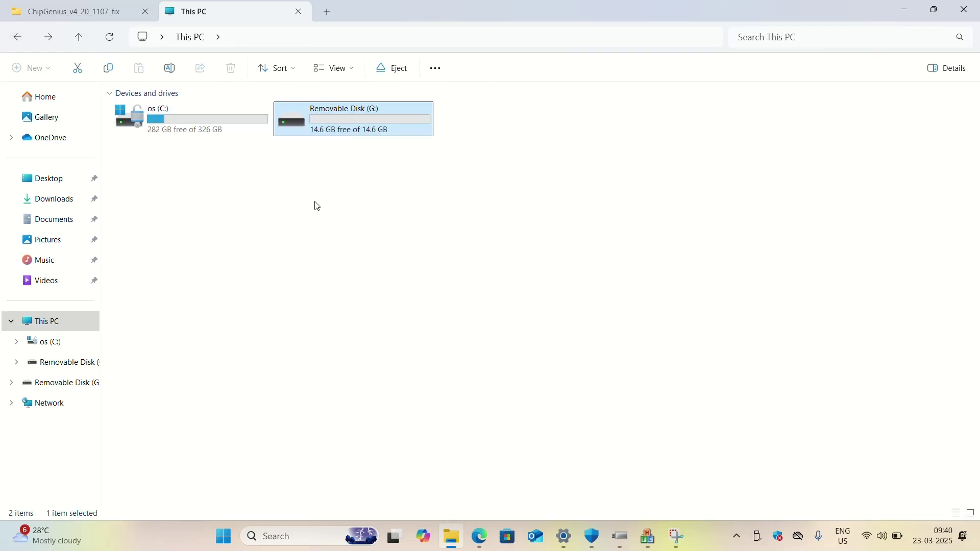